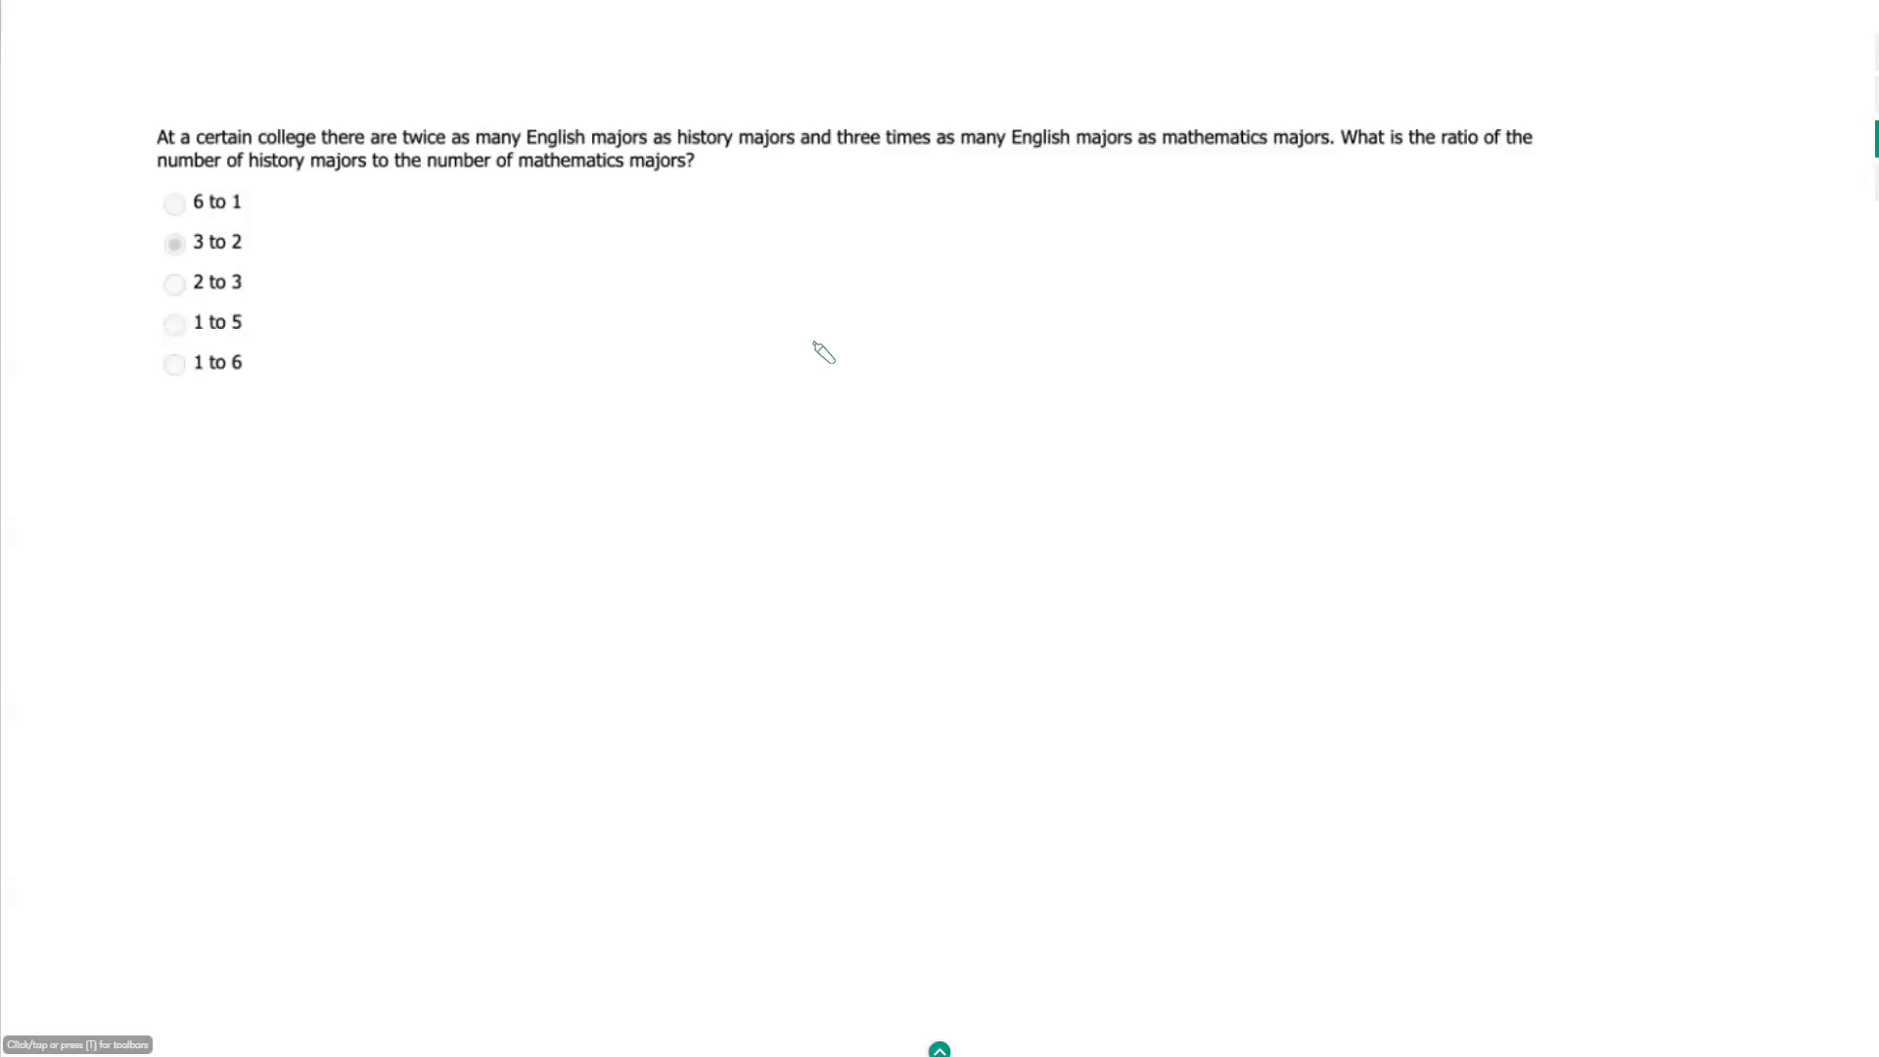
Step: Handwrite the ratio headings "E : H" and "E : M" to the right of the answer choices
mouse_move(694, 236)
mouse_down()
mouse_move(640, 248)
mouse_move(688, 306)
mouse_move(666, 274)
mouse_up()
mouse_move(1231, 225)
mouse_down()
mouse_move(1170, 252)
mouse_move(1210, 288)
mouse_up()
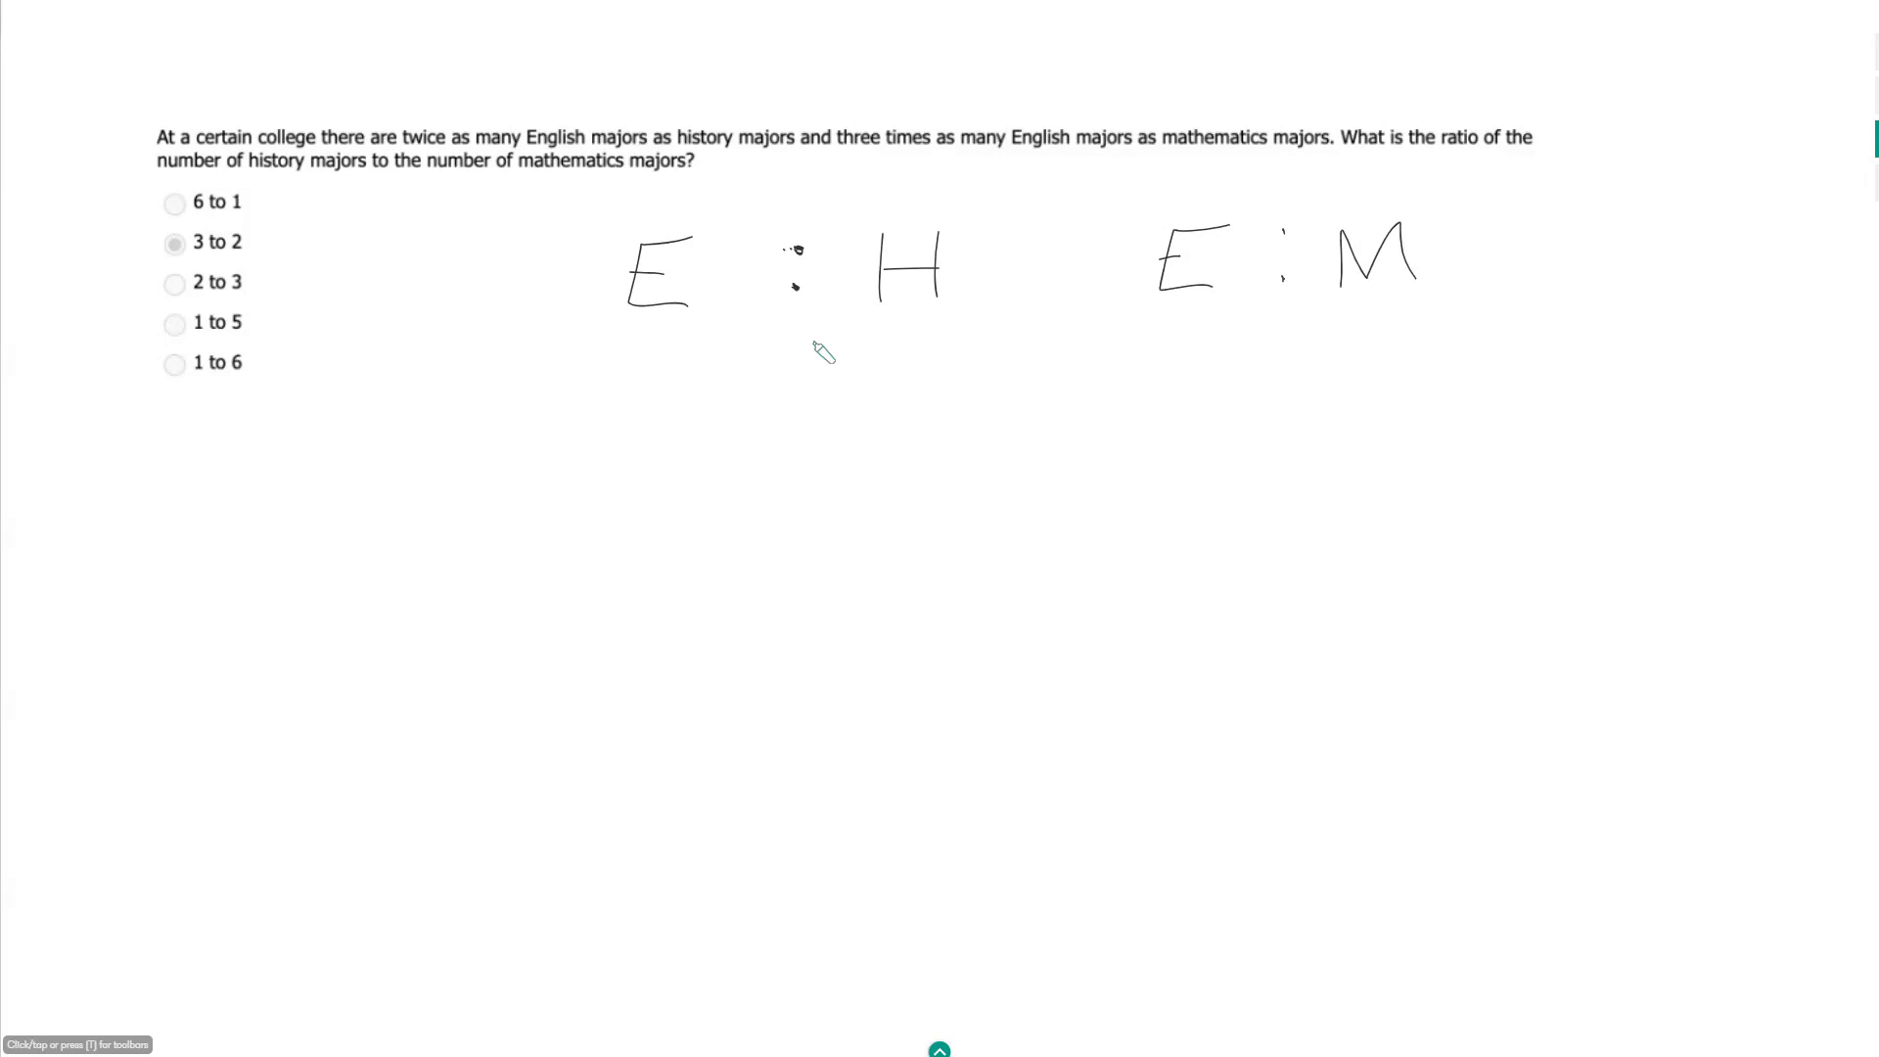
Step: Handwrite the three-part ratio heading "H : E : M" below the two ratios
drag(601, 423, 598, 502)
mouse_move(651, 424)
mouse_down()
mouse_move(654, 502)
mouse_move(650, 476)
mouse_up()
drag(743, 422, 753, 491)
mouse_move(956, 402)
mouse_down()
mouse_move(912, 409)
mouse_move(942, 489)
mouse_up()
drag(886, 445, 902, 440)
drag(1056, 409, 1059, 481)
mouse_move(1188, 488)
mouse_down()
mouse_move(1244, 414)
mouse_move(1262, 472)
mouse_up()
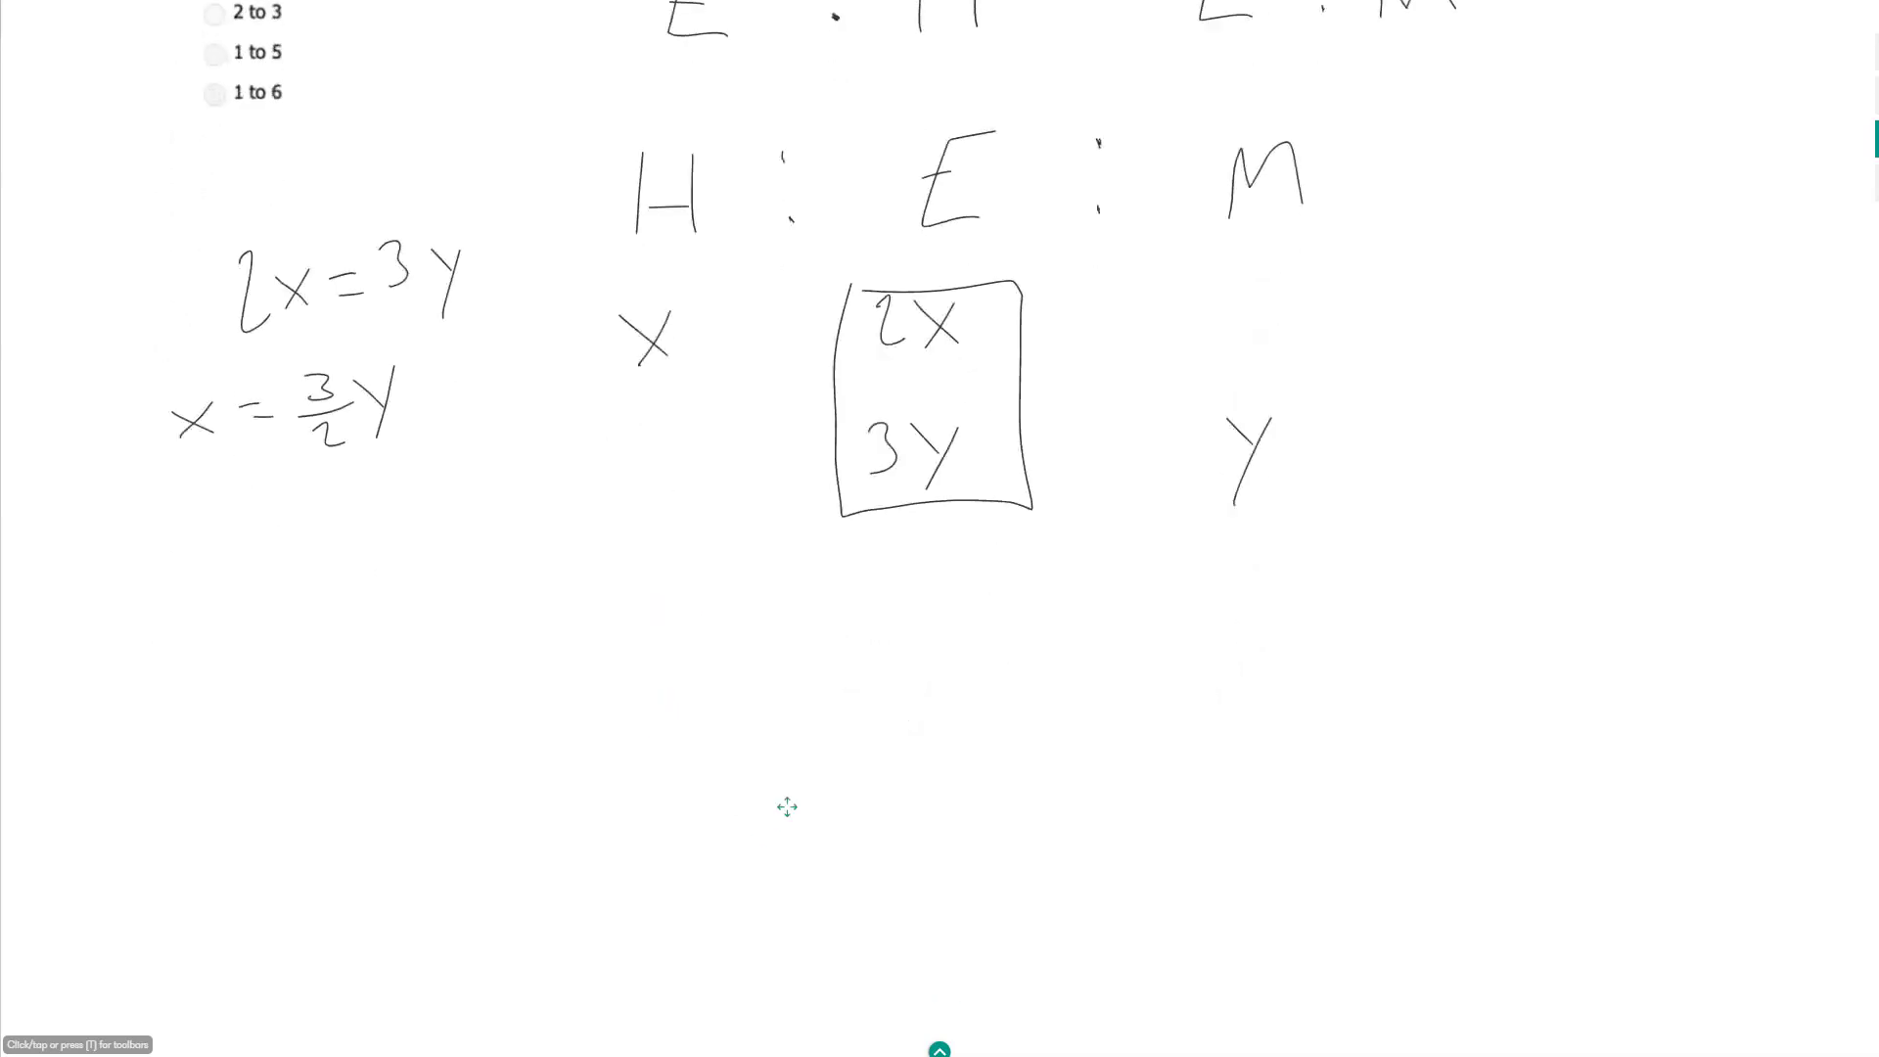
Step: Handwrite a second "H : E : M" heading below the box
drag(637, 610, 631, 689)
mouse_move(642, 655)
mouse_down()
mouse_move(681, 655)
mouse_move(685, 678)
mouse_up()
drag(844, 612, 845, 622)
drag(845, 648, 846, 656)
mouse_move(1053, 601)
mouse_down()
mouse_move(993, 652)
mouse_move(1033, 653)
mouse_up()
mouse_move(987, 631)
mouse_down()
mouse_move(1102, 616)
mouse_move(1102, 648)
mouse_move(1252, 650)
mouse_up()
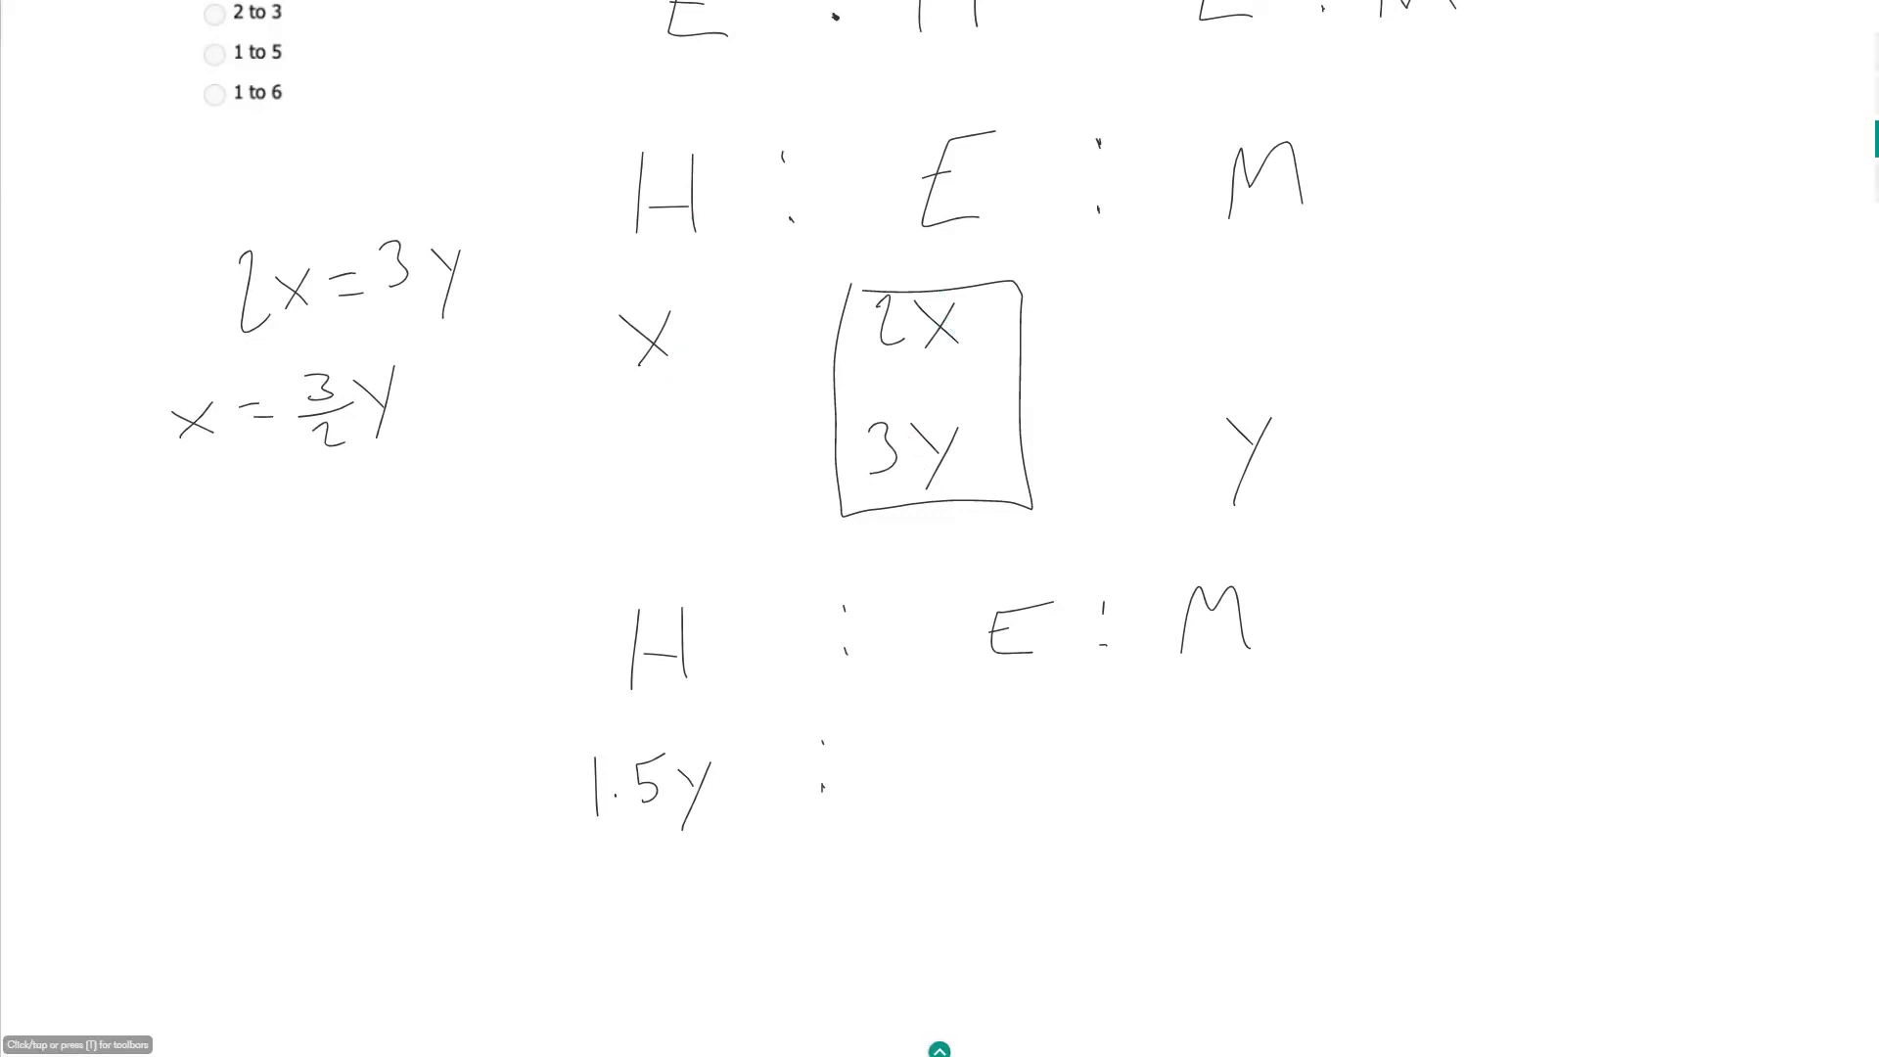
Step: Write the values row 1.5y : 3y : y under the new heading
mouse_move(939, 731)
mouse_down()
mouse_move(944, 774)
mouse_move(1011, 765)
mouse_up()
drag(1031, 723, 993, 795)
click(1080, 731)
click(1080, 773)
drag(1238, 730, 1207, 815)
drag(1181, 733, 1214, 774)
Step: Start a doubled row with "2 :" below 1.5y
drag(615, 914, 665, 955)
drag(730, 910, 732, 939)
click(731, 956)
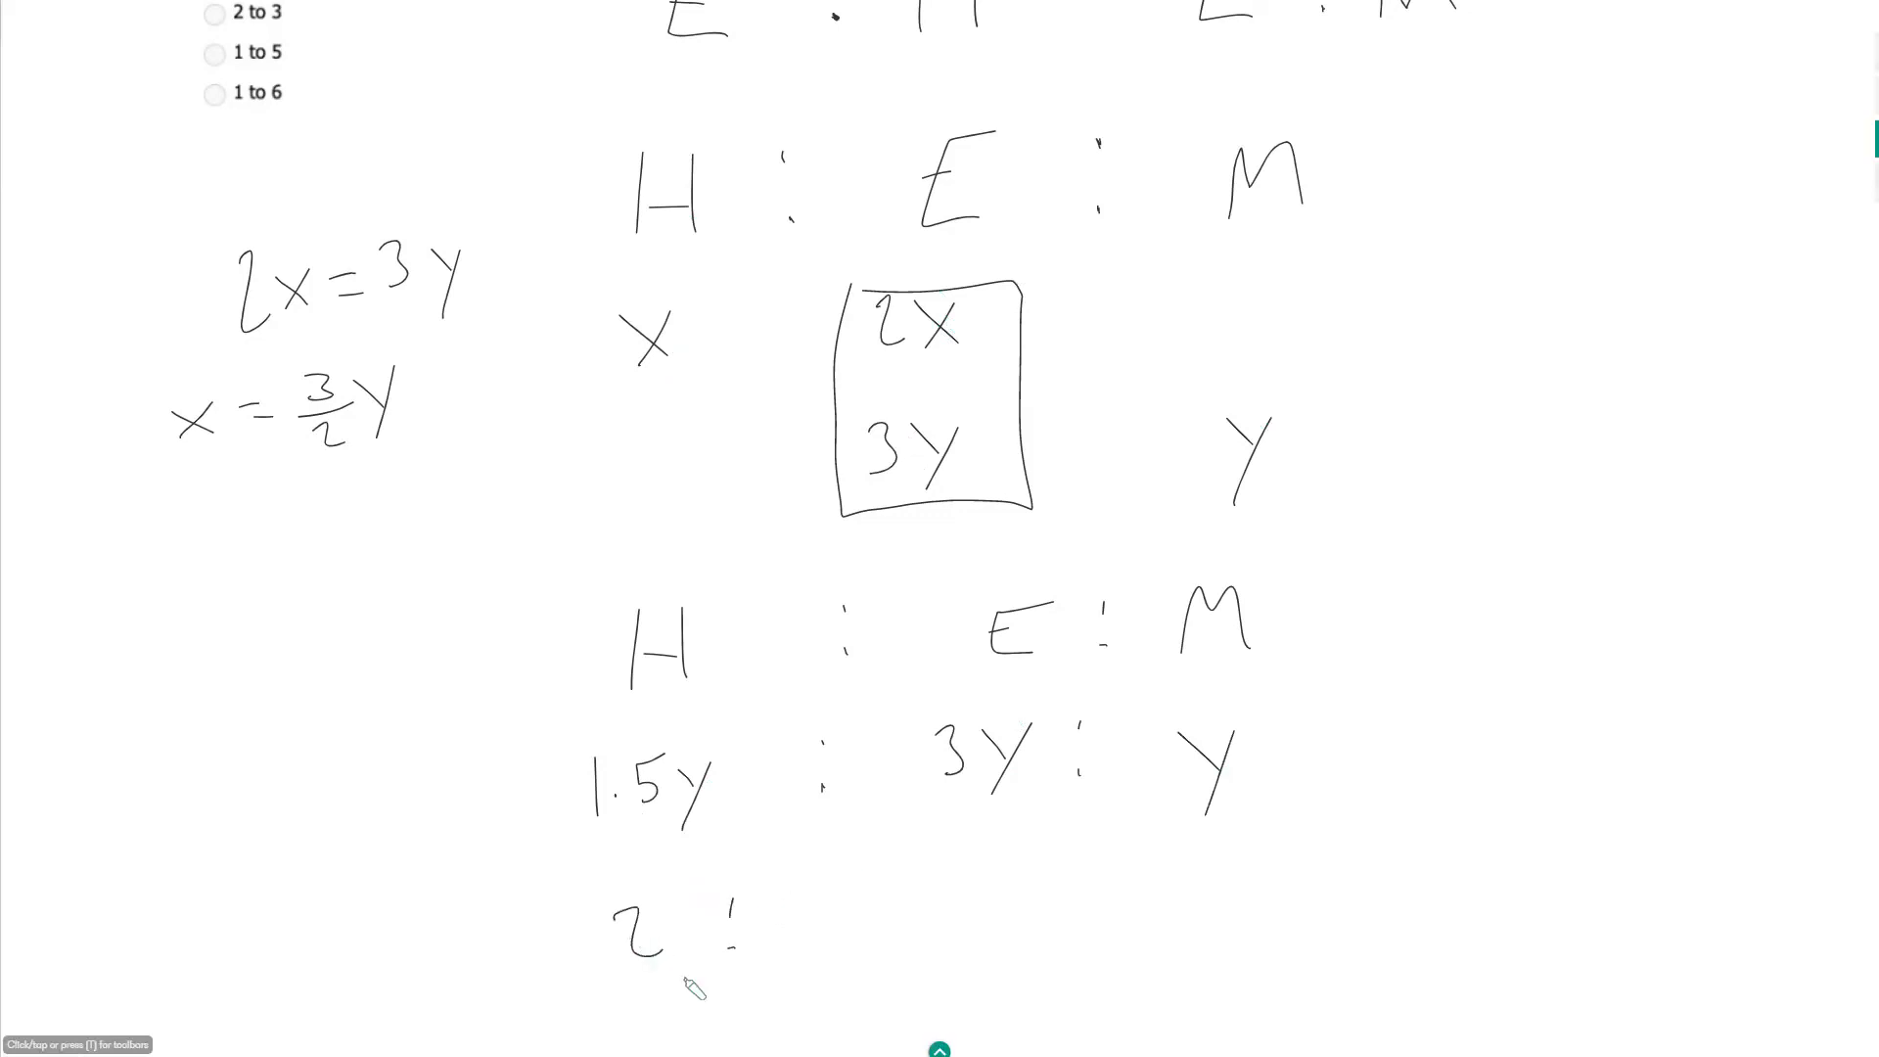
Step: Undo the stray strokes, finish the row 3y : 6y : 2y, and box it
key(ctrl+z)
key(ctrl+z)
key(ctrl+z)
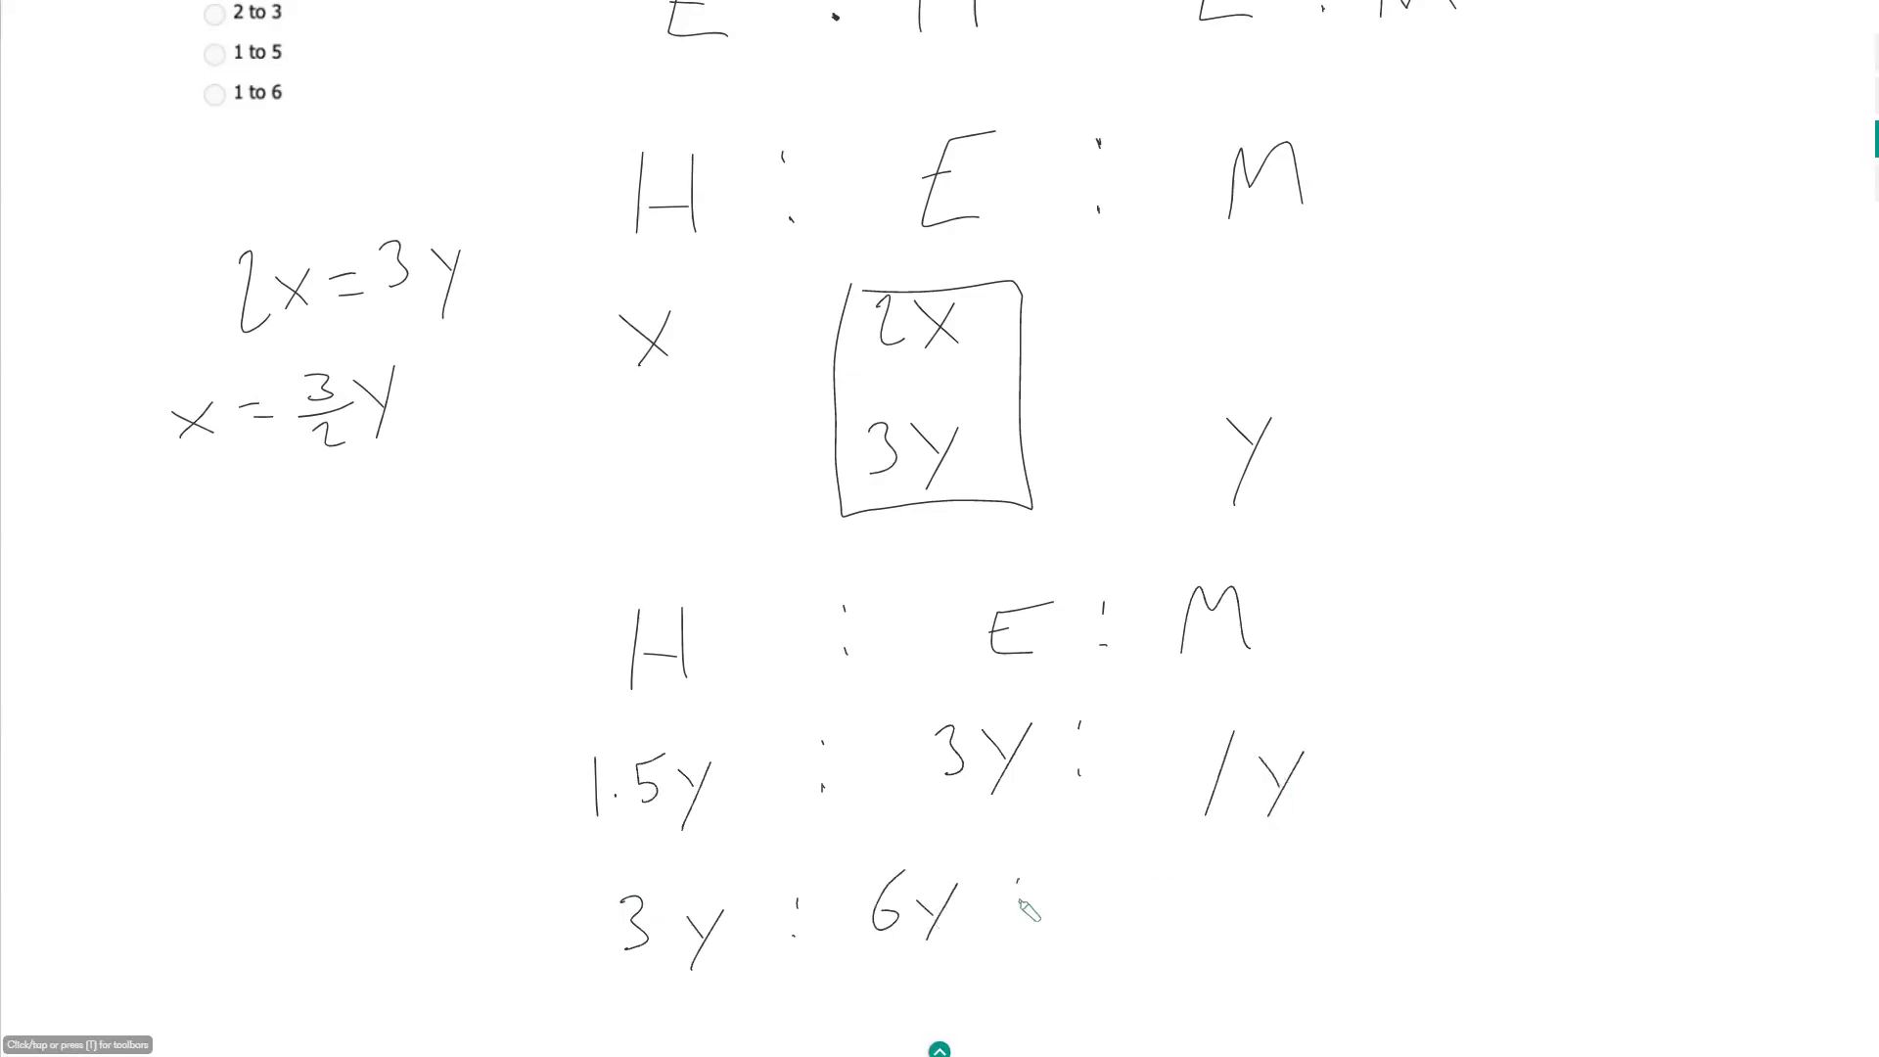
click(1016, 921)
drag(1141, 884, 1161, 940)
drag(1229, 881, 1190, 957)
drag(1211, 915, 1195, 893)
mouse_move(1286, 966)
mouse_down()
mouse_move(969, 849)
mouse_move(540, 976)
mouse_move(1339, 973)
mouse_up()
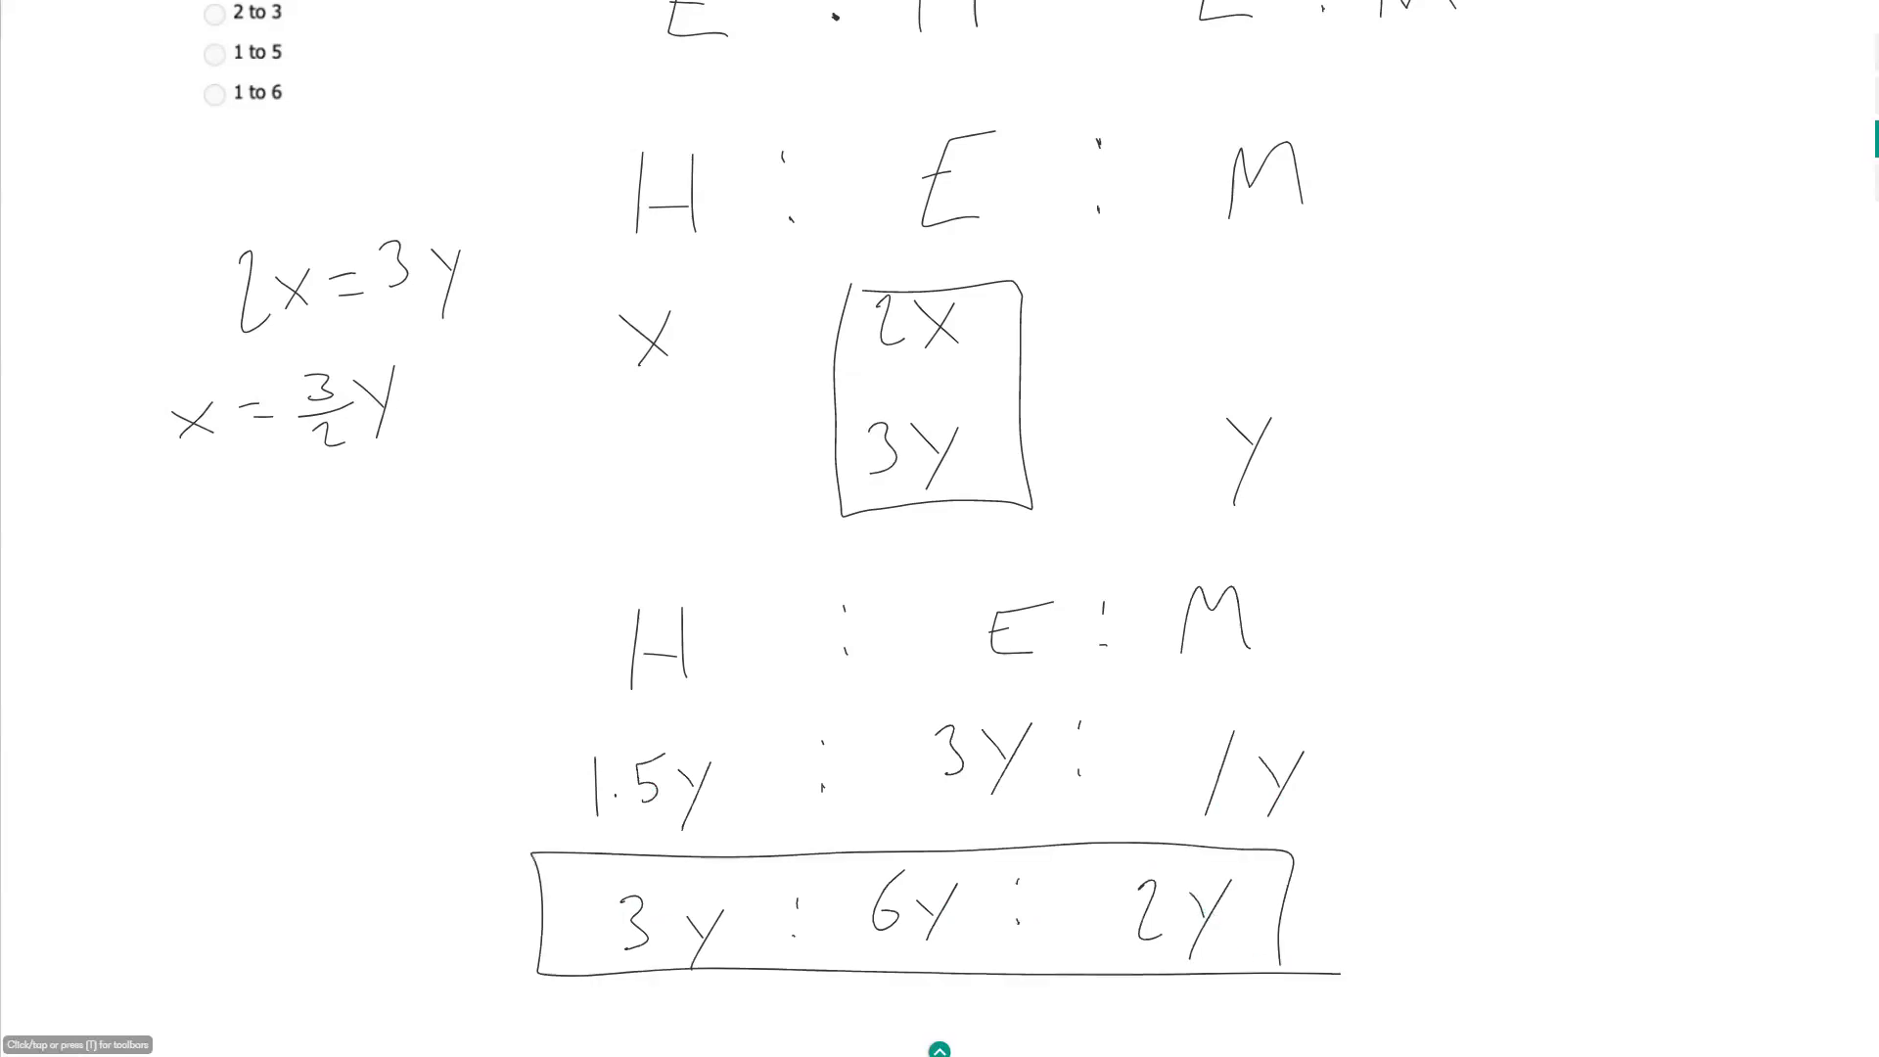